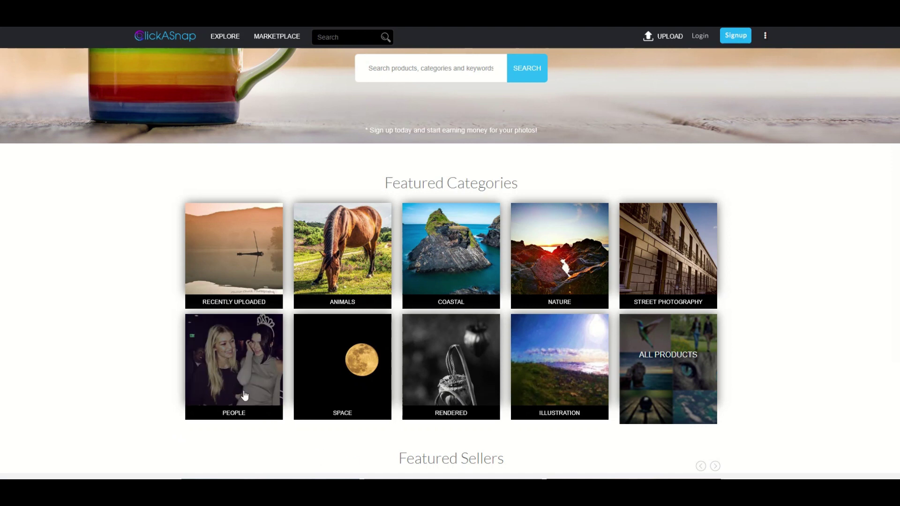
- Open the People category from the featured marketplace categories and look through its products and prices
{"action": "left_click", "coordinate": [249, 378]}
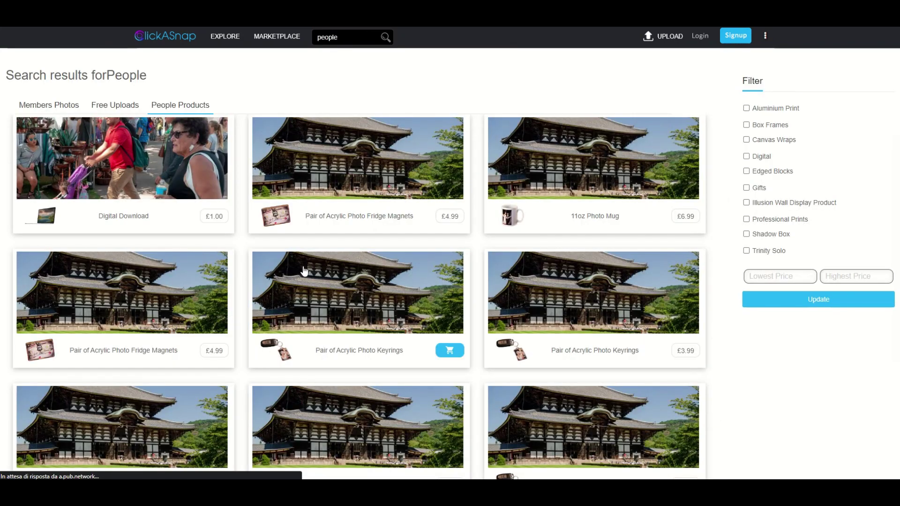
{"action": "scroll", "coordinate": [374, 206], "scroll_direction": "down", "scroll_amount": 1}
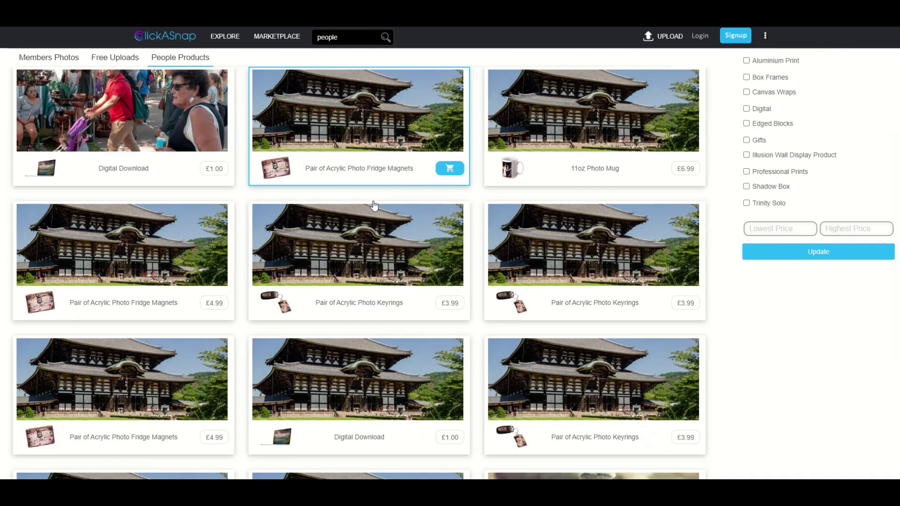
{"action": "scroll", "coordinate": [365, 206], "scroll_direction": "down", "scroll_amount": 8}
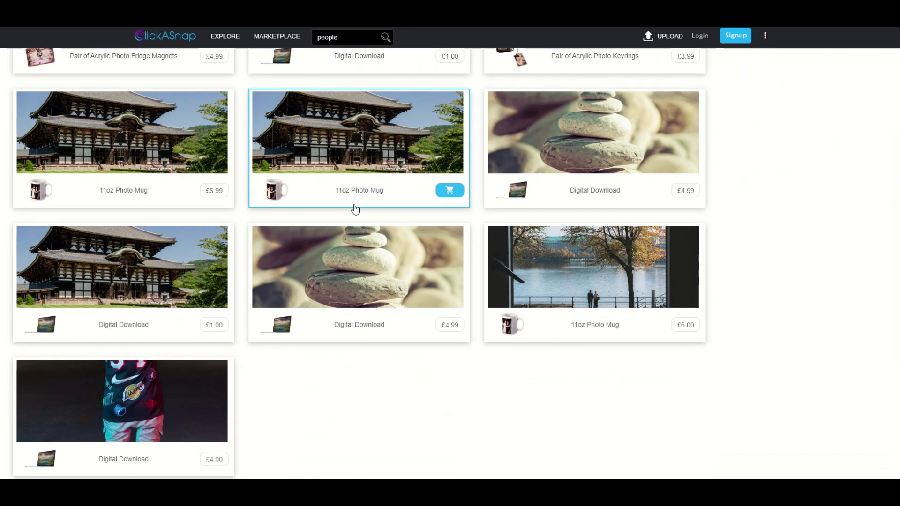
{"action": "scroll", "coordinate": [352, 209], "scroll_direction": "up", "scroll_amount": 9}
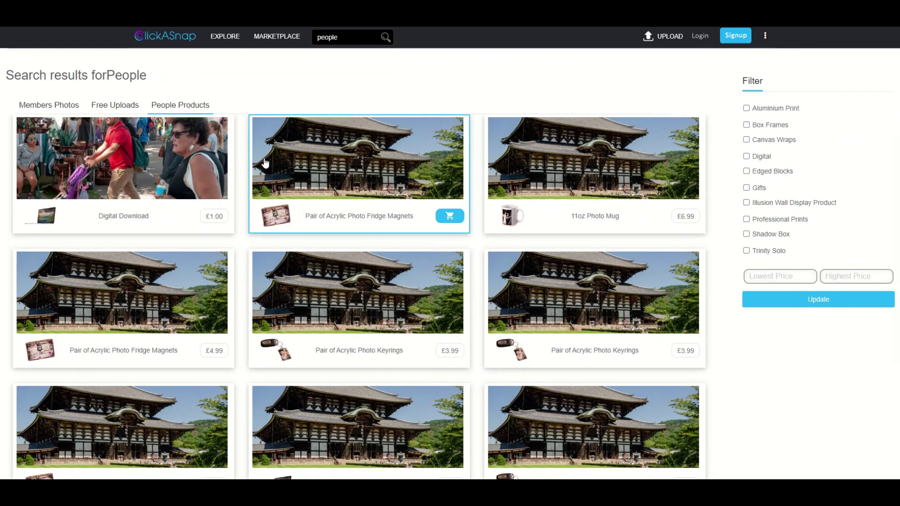
- Switch the People results to members' photos and examine what kinds of portraits and street photos are uploaded
{"action": "left_click", "coordinate": [43, 109]}
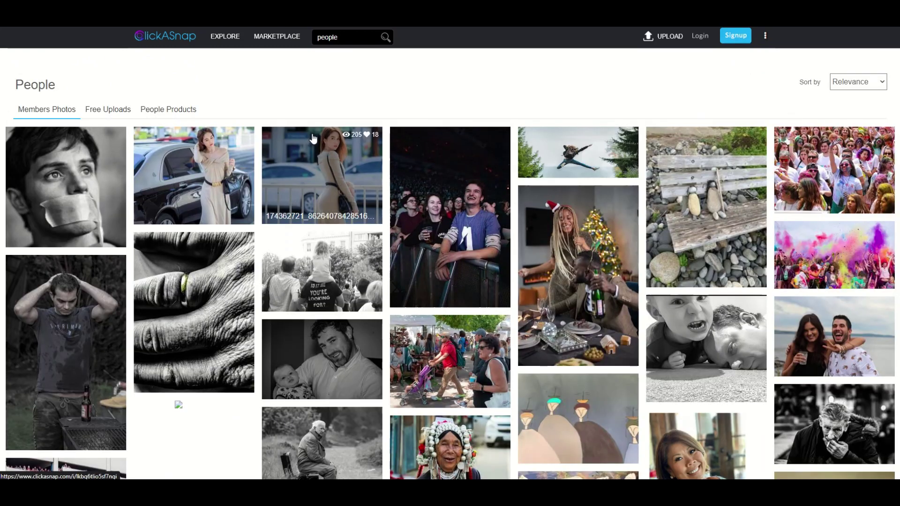
{"action": "scroll", "coordinate": [313, 138], "scroll_direction": "down", "scroll_amount": 6}
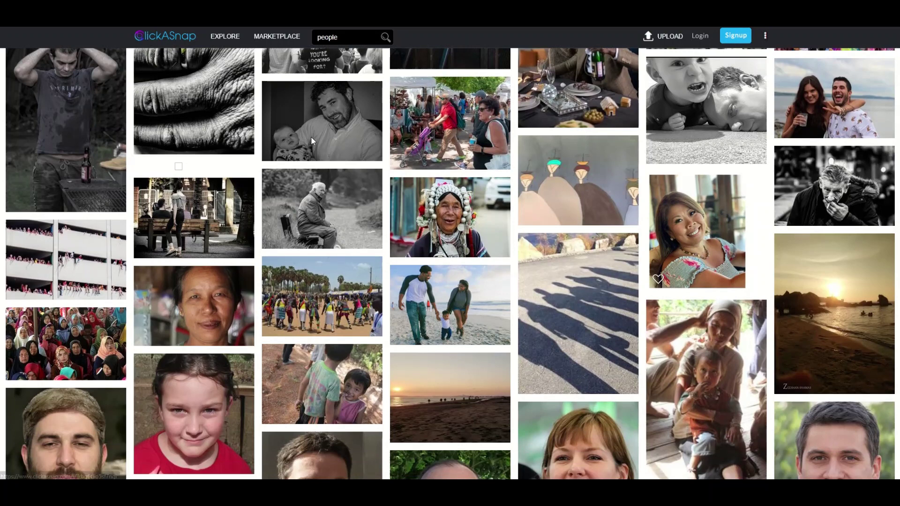
{"action": "scroll", "coordinate": [303, 153], "scroll_direction": "down", "scroll_amount": 7}
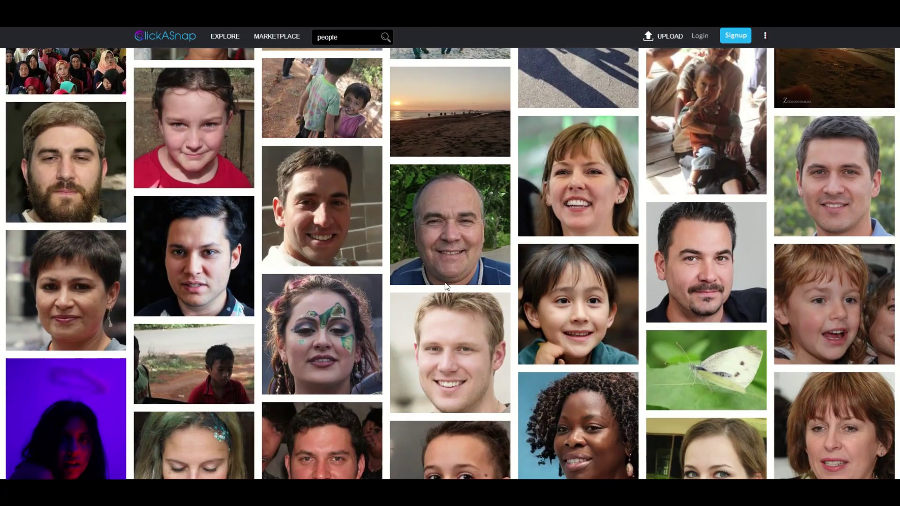
{"action": "scroll", "coordinate": [445, 281], "scroll_direction": "down", "scroll_amount": 5}
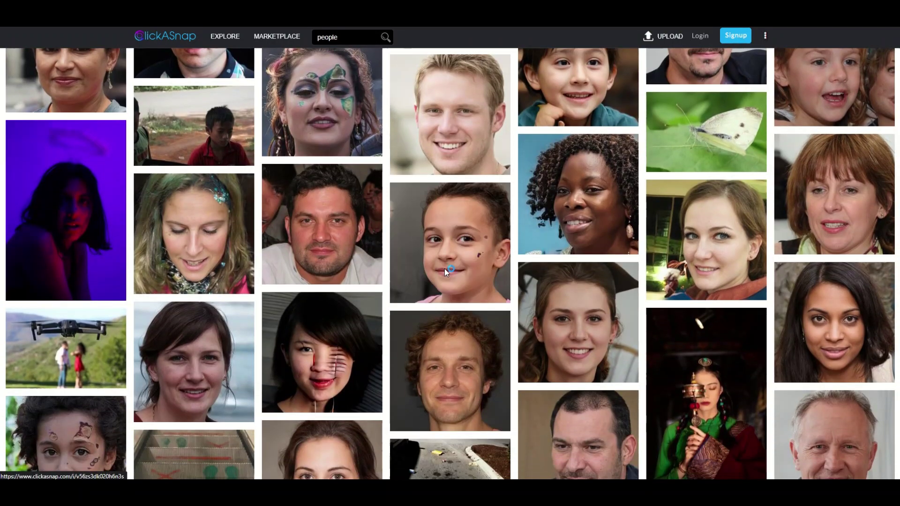
{"action": "scroll", "coordinate": [444, 269], "scroll_direction": "down", "scroll_amount": 4}
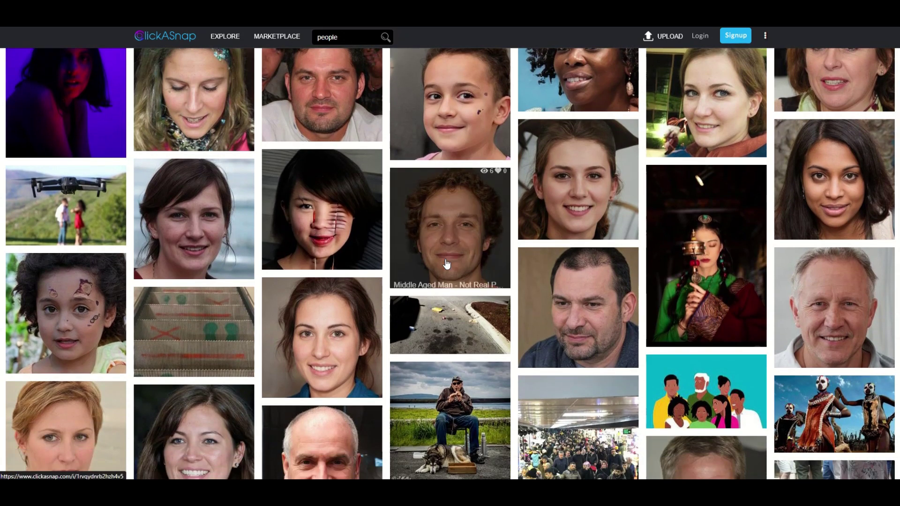
{"action": "scroll", "coordinate": [446, 256], "scroll_direction": "down", "scroll_amount": 3}
{"action": "scroll", "coordinate": [446, 256], "scroll_direction": "up", "scroll_amount": 4}
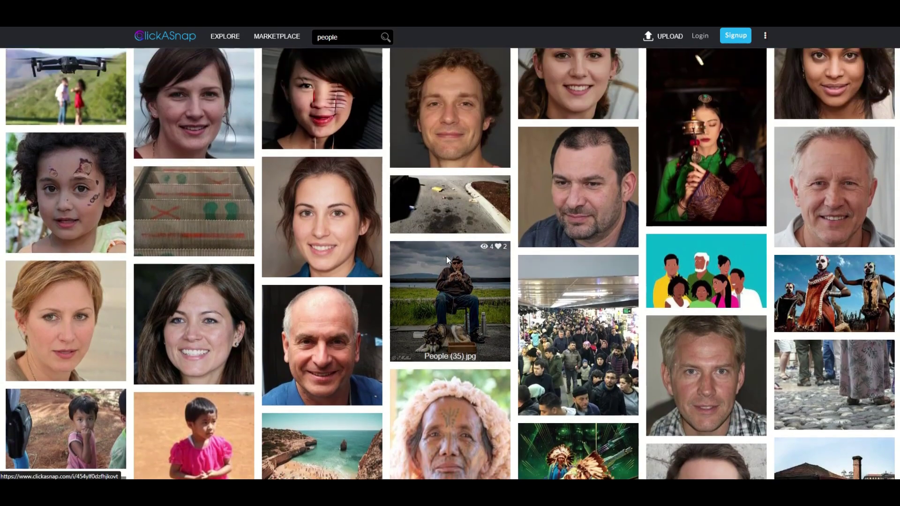
{"action": "scroll", "coordinate": [446, 256], "scroll_direction": "up", "scroll_amount": 2}
{"action": "scroll", "coordinate": [446, 254], "scroll_direction": "down", "scroll_amount": 3}
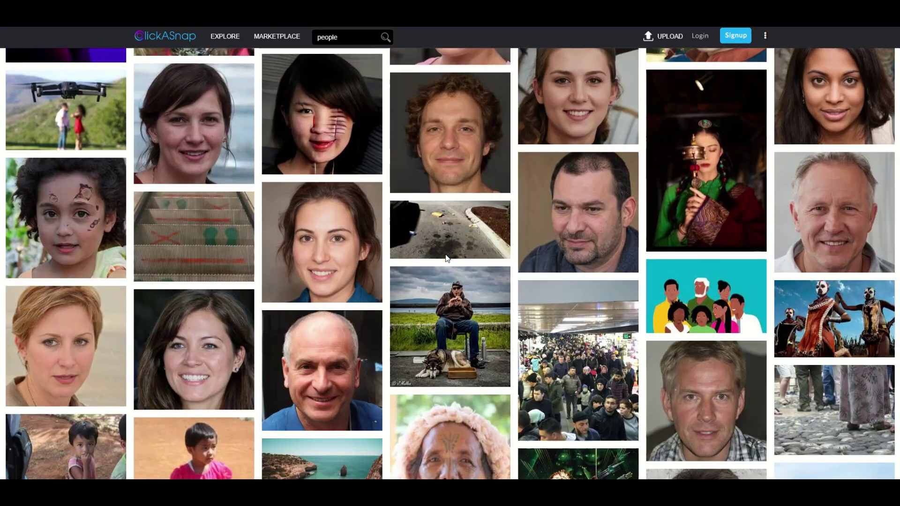
{"action": "scroll", "coordinate": [445, 259], "scroll_direction": "down", "scroll_amount": 9}
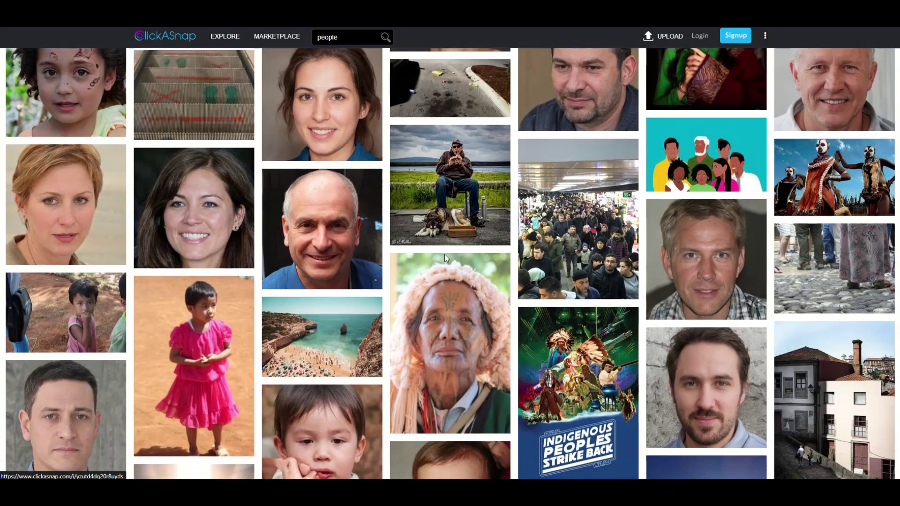
{"action": "scroll", "coordinate": [445, 258], "scroll_direction": "down", "scroll_amount": 5}
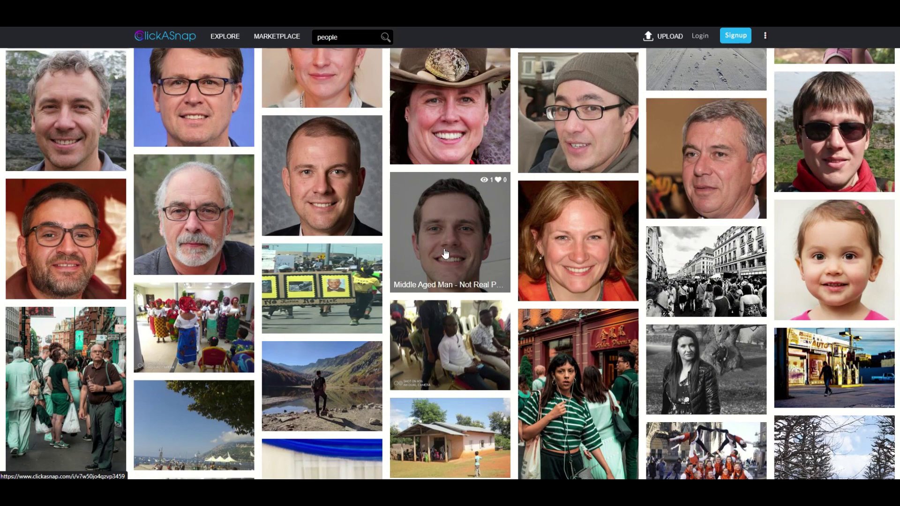
{"action": "scroll", "coordinate": [445, 256], "scroll_direction": "down", "scroll_amount": 7}
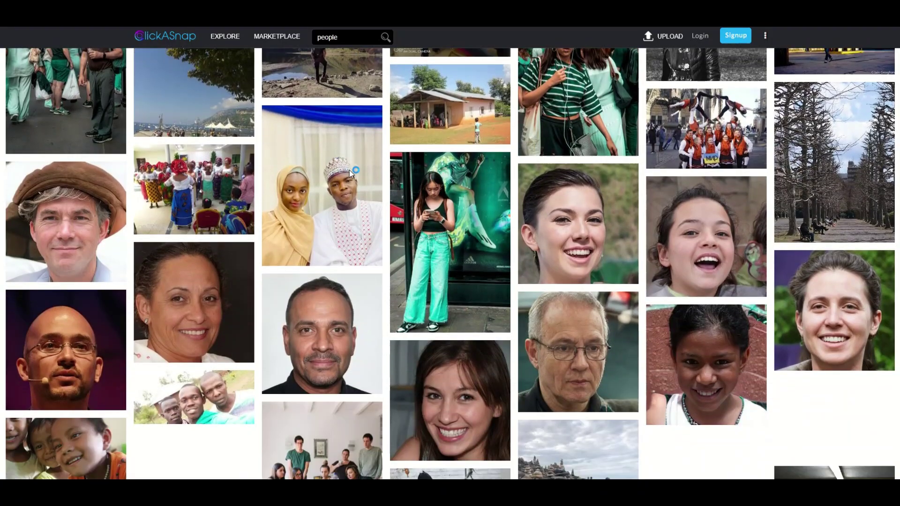
{"action": "scroll", "coordinate": [351, 172], "scroll_direction": "down", "scroll_amount": 8}
{"action": "scroll", "coordinate": [352, 177], "scroll_direction": "down", "scroll_amount": 6}
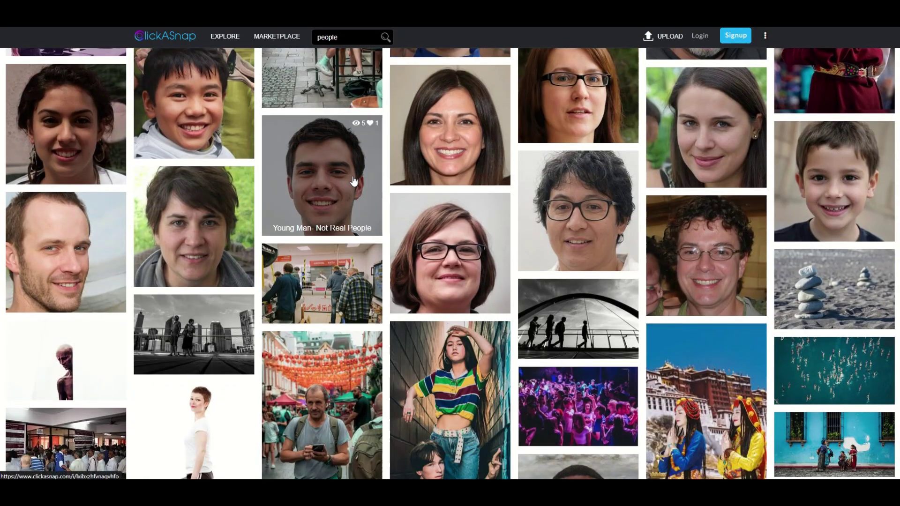
{"action": "scroll", "coordinate": [353, 180], "scroll_direction": "down", "scroll_amount": 7}
{"action": "scroll", "coordinate": [353, 178], "scroll_direction": "down", "scroll_amount": 6}
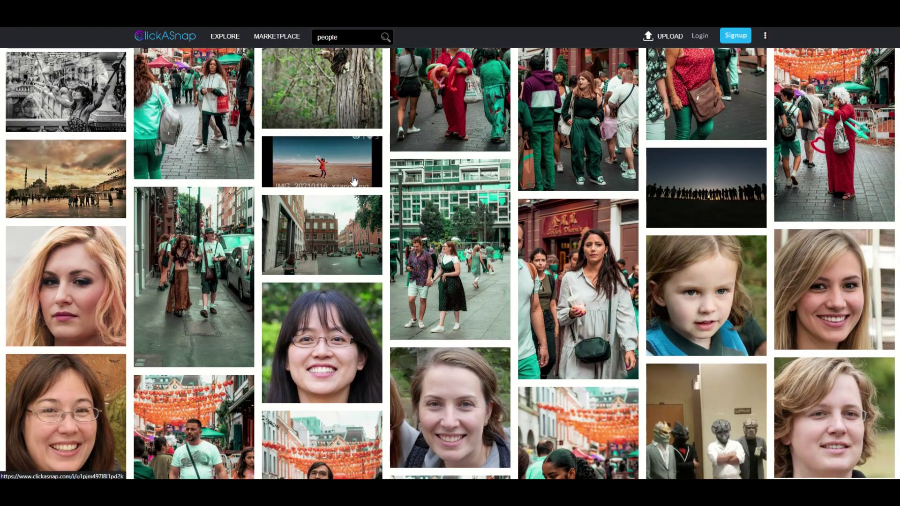
{"action": "scroll", "coordinate": [354, 180], "scroll_direction": "down", "scroll_amount": 4}
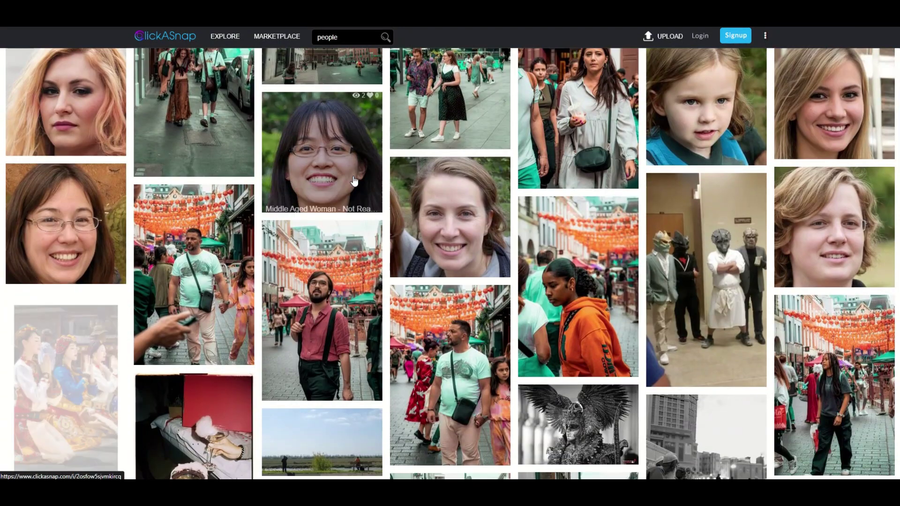
{"action": "scroll", "coordinate": [355, 181], "scroll_direction": "down", "scroll_amount": 2}
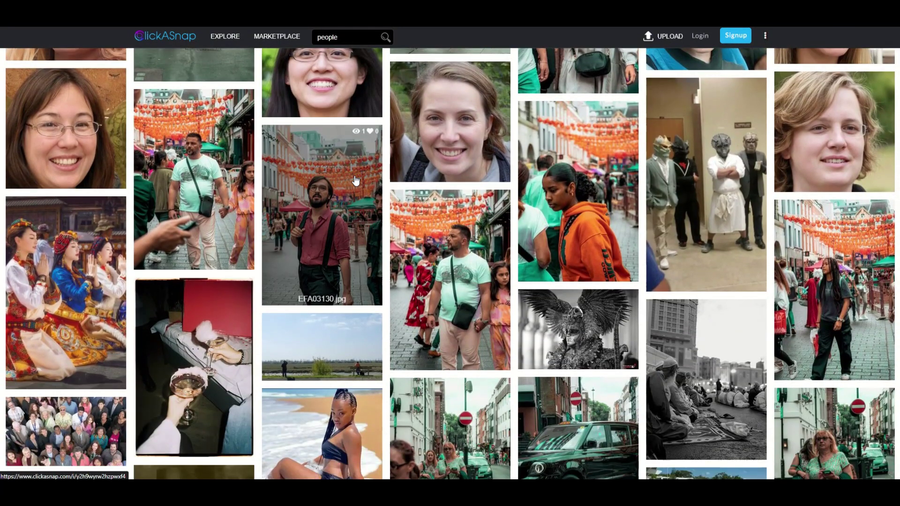
{"action": "scroll", "coordinate": [355, 180], "scroll_direction": "down", "scroll_amount": 6}
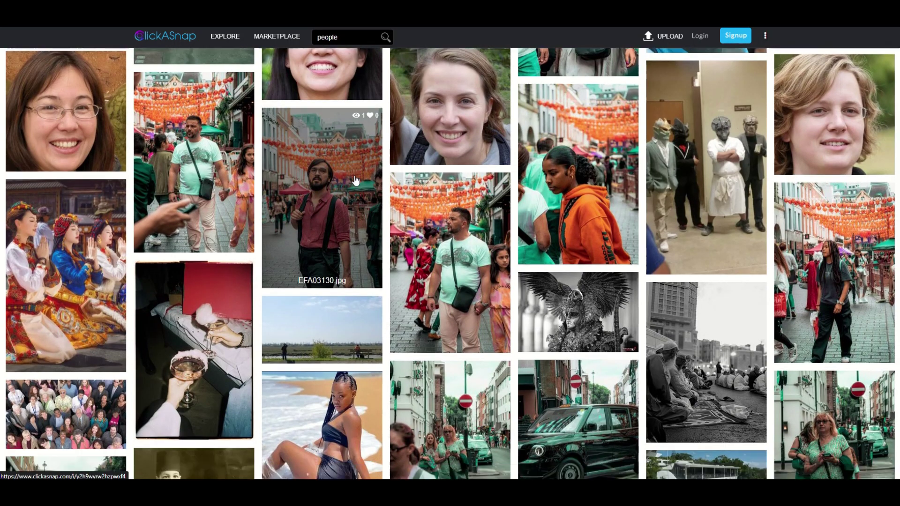
{"action": "scroll", "coordinate": [354, 176], "scroll_direction": "up", "scroll_amount": 15}
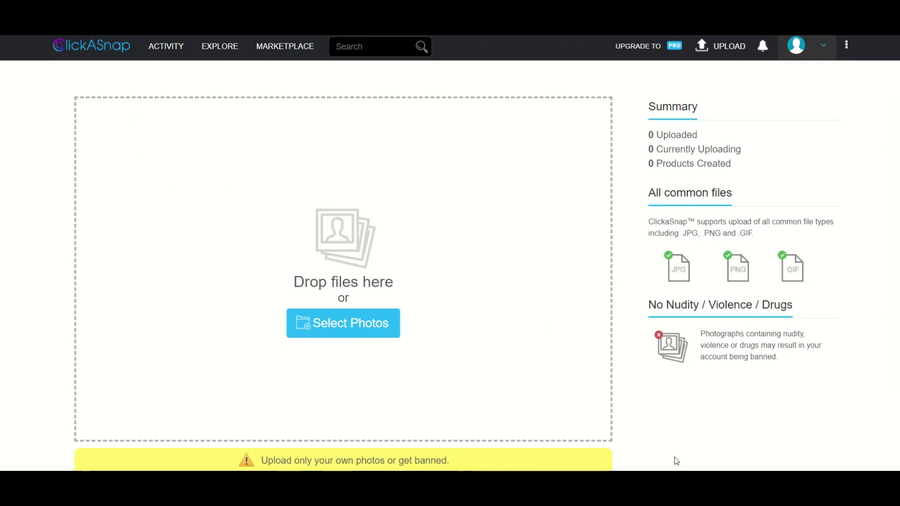
- Upload 17.jpg from the generated photo folder and select its title text for editing
{"action": "scroll", "coordinate": [674, 458], "scroll_direction": "down", "scroll_amount": 2}
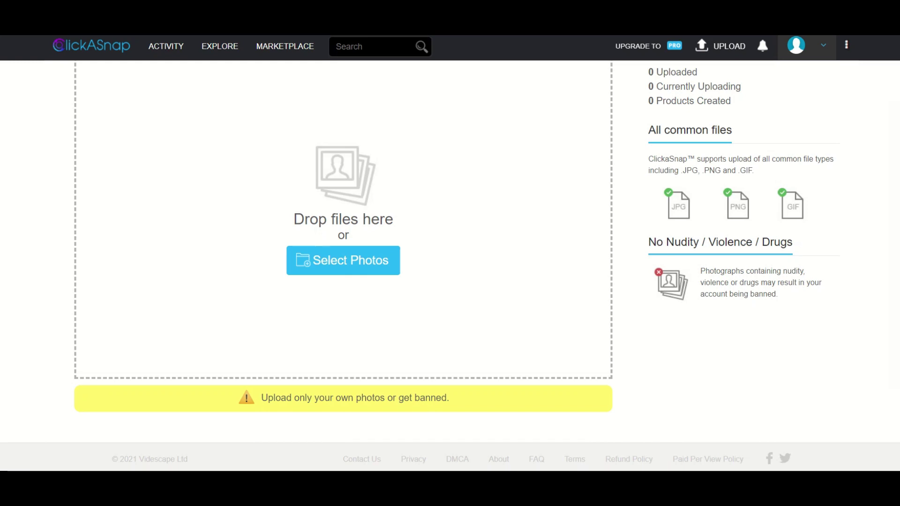
{"action": "key", "text": "alt+Tab"}
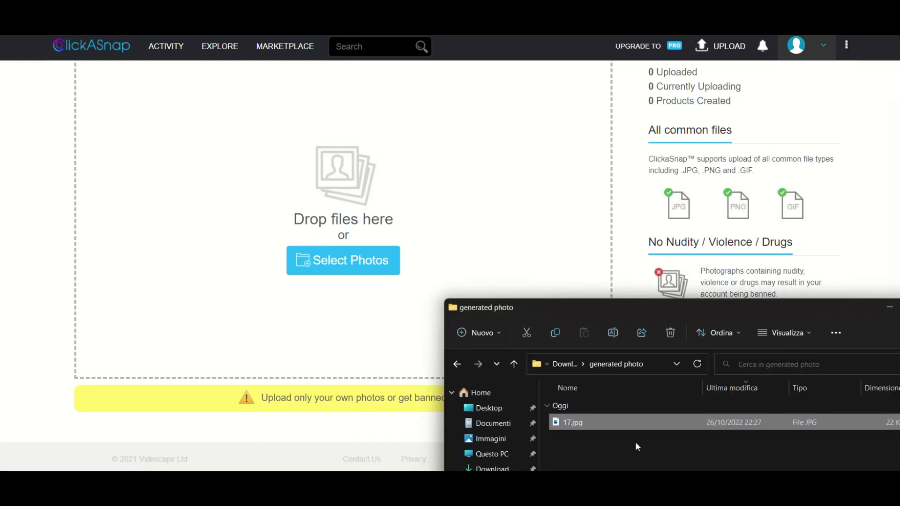
{"action": "left_click_drag", "start_coordinate": [619, 427], "coordinate": [266, 260]}
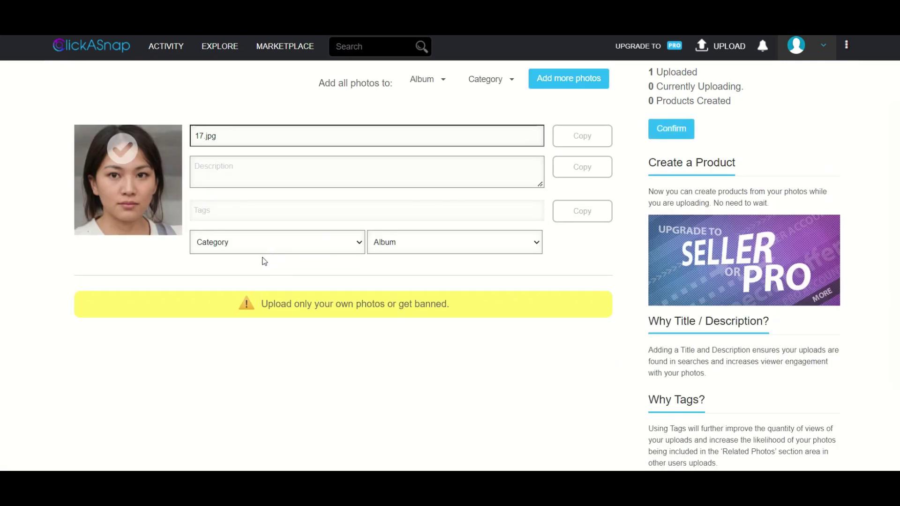
{"action": "scroll", "coordinate": [264, 260], "scroll_direction": "up", "scroll_amount": 2}
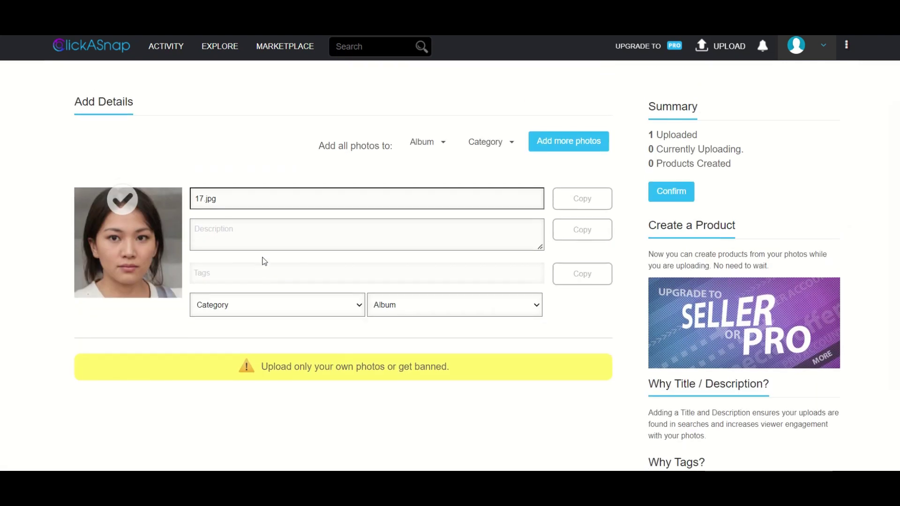
{"action": "triple_click", "coordinate": [237, 205]}
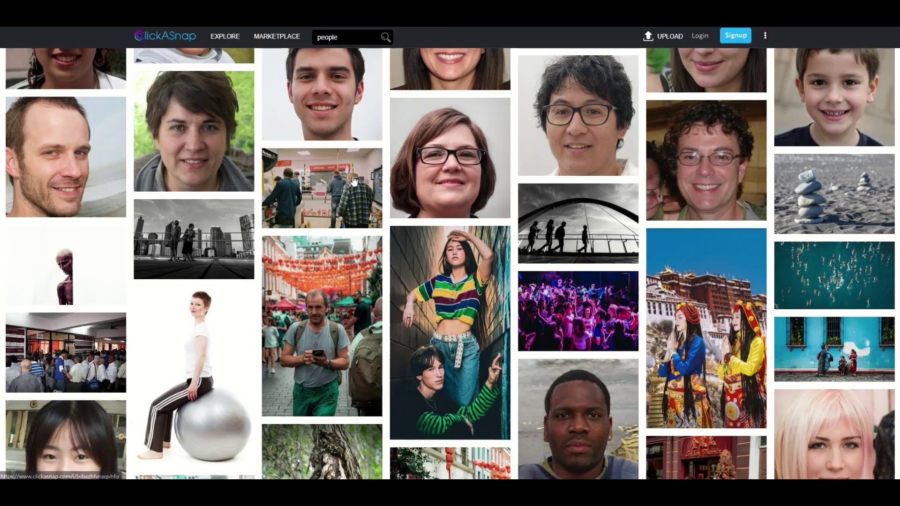
- Examine the members' People gallery again, checking the titles, views and likes of the portrait photos
{"action": "scroll", "coordinate": [354, 181], "scroll_direction": "down", "scroll_amount": 3}
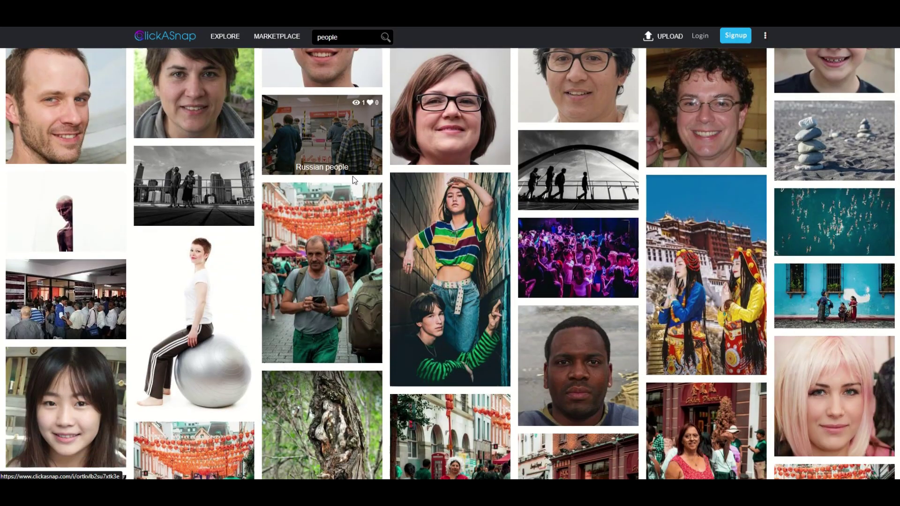
{"action": "scroll", "coordinate": [354, 181], "scroll_direction": "down", "scroll_amount": 5}
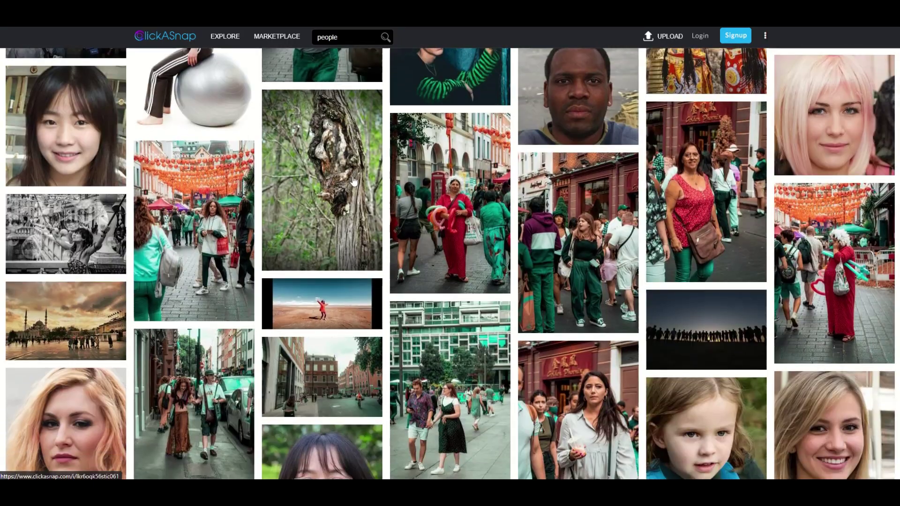
{"action": "scroll", "coordinate": [353, 182], "scroll_direction": "down", "scroll_amount": 2}
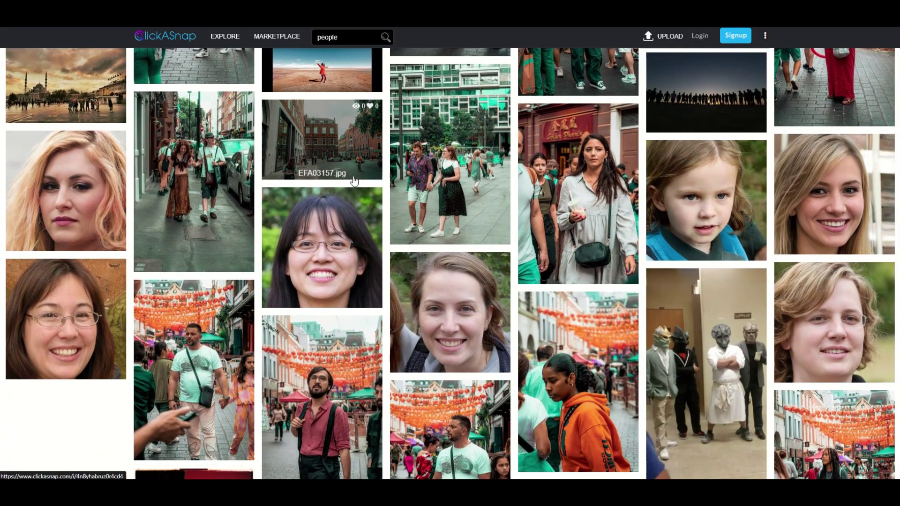
{"action": "scroll", "coordinate": [354, 182], "scroll_direction": "down", "scroll_amount": 2}
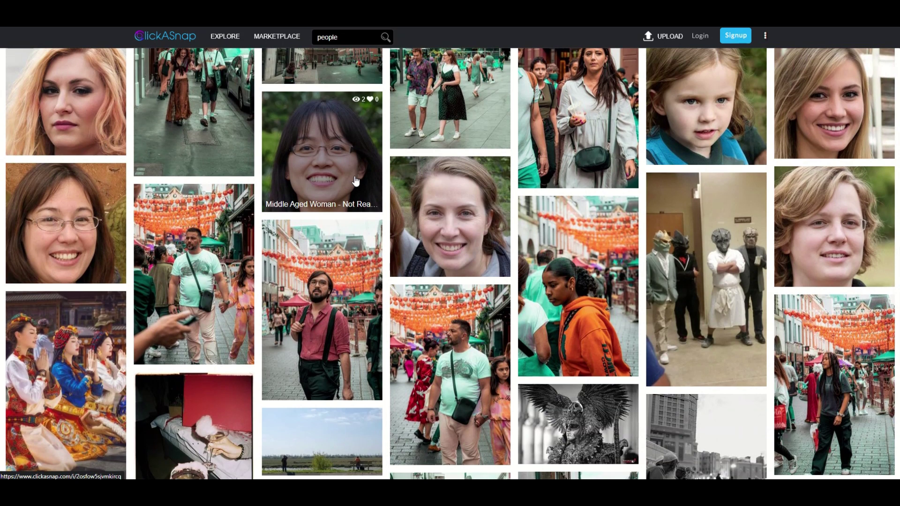
{"action": "scroll", "coordinate": [354, 182], "scroll_direction": "down", "scroll_amount": 2}
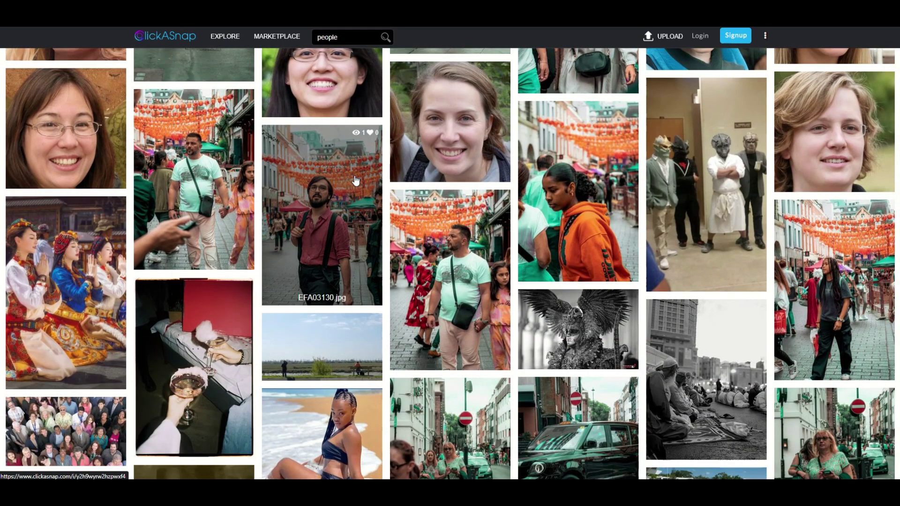
{"action": "scroll", "coordinate": [355, 180], "scroll_direction": "down", "scroll_amount": 6}
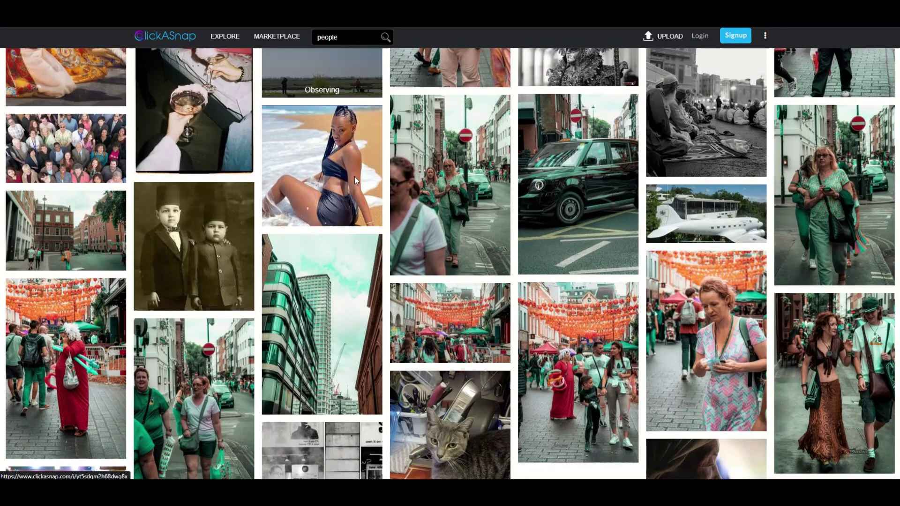
{"action": "scroll", "coordinate": [355, 180], "scroll_direction": "up", "scroll_amount": 10}
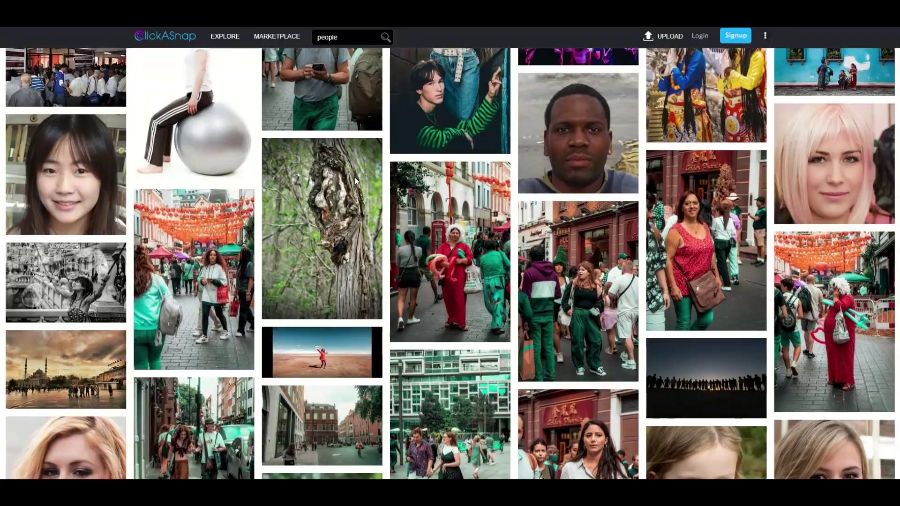
{"action": "scroll", "coordinate": [355, 180], "scroll_direction": "up", "scroll_amount": 7}
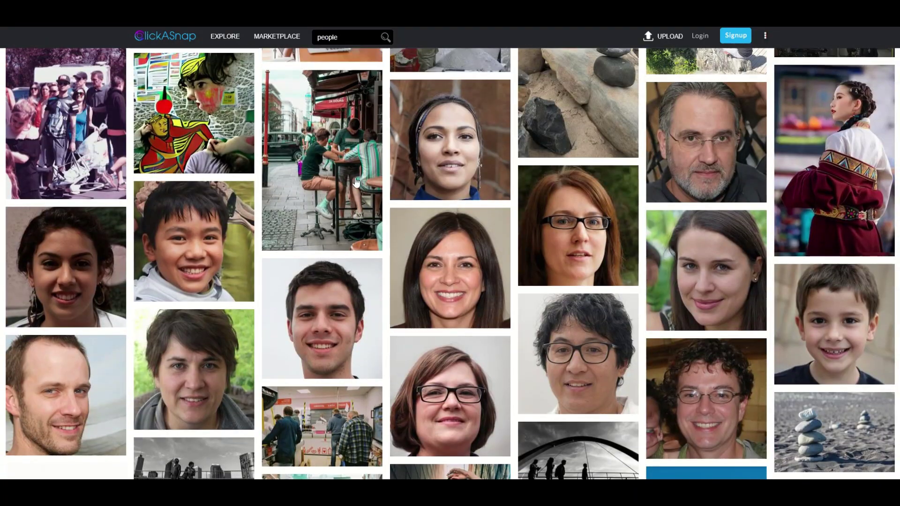
{"action": "scroll", "coordinate": [355, 184], "scroll_direction": "up", "scroll_amount": 4}
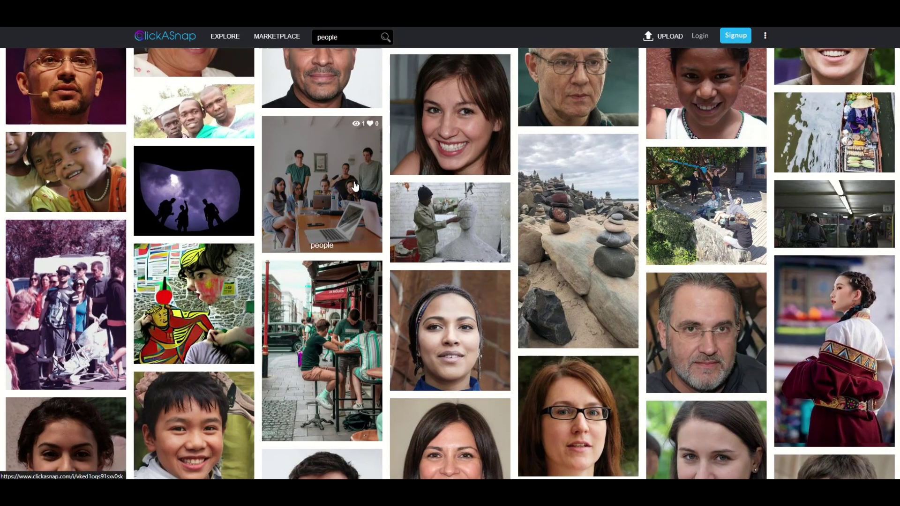
{"action": "scroll", "coordinate": [356, 186], "scroll_direction": "down", "scroll_amount": 3}
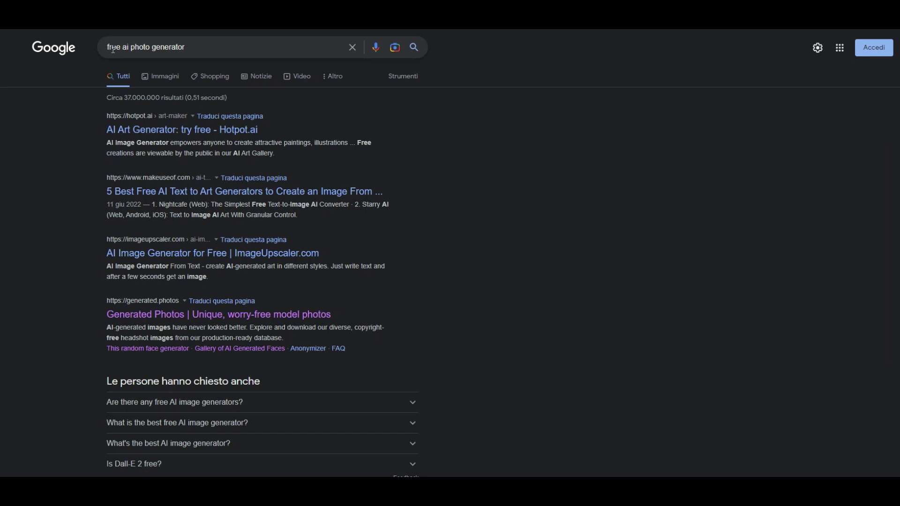
- Look through the "free ai photo generator" search results and open the Generated Photos site
{"action": "left_click_drag", "start_coordinate": [113, 50], "coordinate": [188, 49]}
{"action": "left_click", "coordinate": [542, 241]}
{"action": "scroll", "coordinate": [232, 319], "scroll_direction": "down", "scroll_amount": 4}
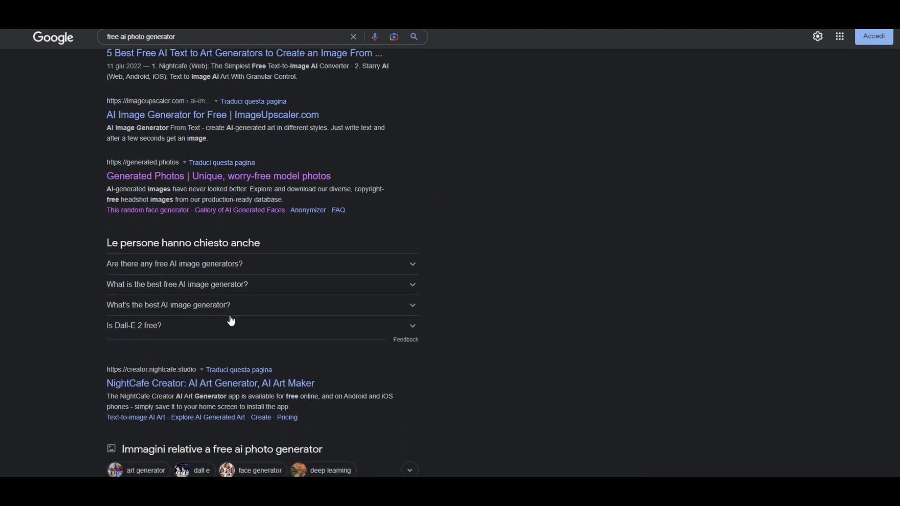
{"action": "scroll", "coordinate": [229, 319], "scroll_direction": "up", "scroll_amount": 2}
{"action": "scroll", "coordinate": [229, 318], "scroll_direction": "up", "scroll_amount": 2}
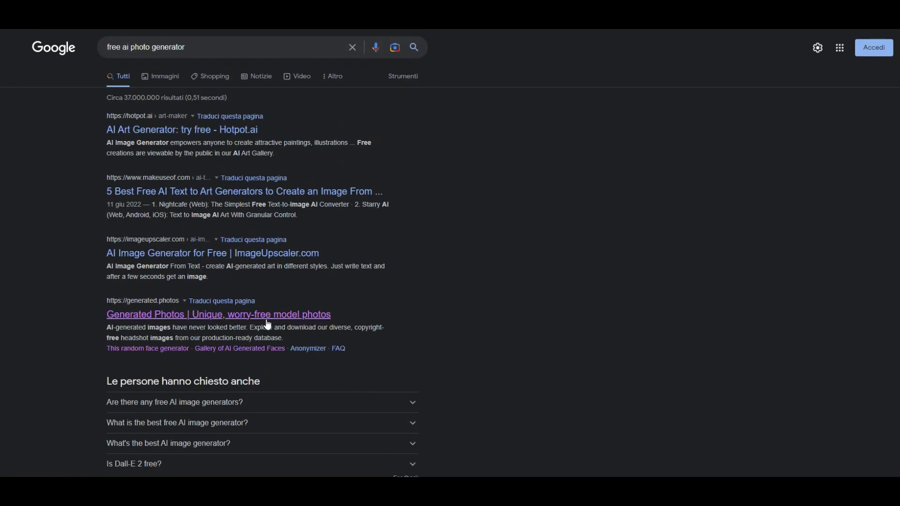
{"action": "left_click", "coordinate": [354, 308]}
- Examine the Generated Photos home page, including its usage terms, popular face categories and API and partnership offers
{"action": "scroll", "coordinate": [553, 214], "scroll_direction": "down", "scroll_amount": 2}
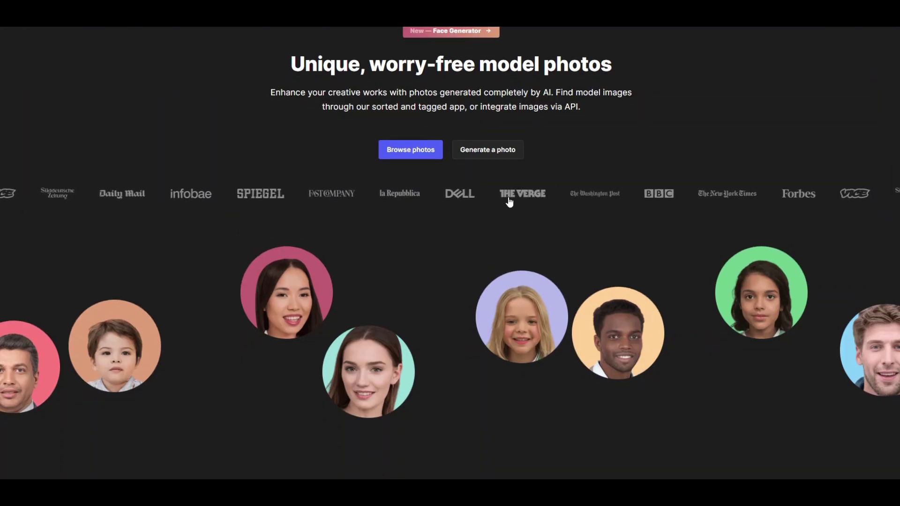
{"action": "scroll", "coordinate": [498, 197], "scroll_direction": "down", "scroll_amount": 4}
{"action": "scroll", "coordinate": [498, 197], "scroll_direction": "down", "scroll_amount": 9}
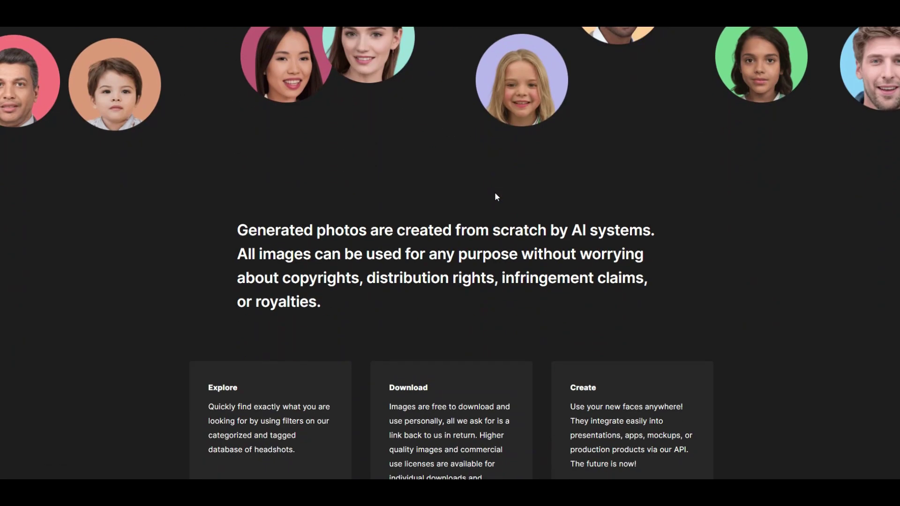
{"action": "scroll", "coordinate": [488, 196], "scroll_direction": "down", "scroll_amount": 2}
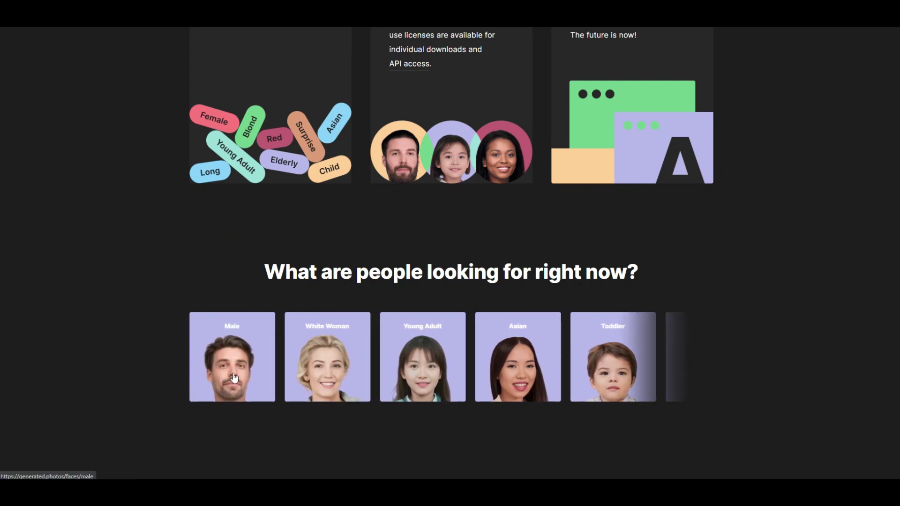
{"action": "scroll", "coordinate": [234, 377], "scroll_direction": "down", "scroll_amount": 1}
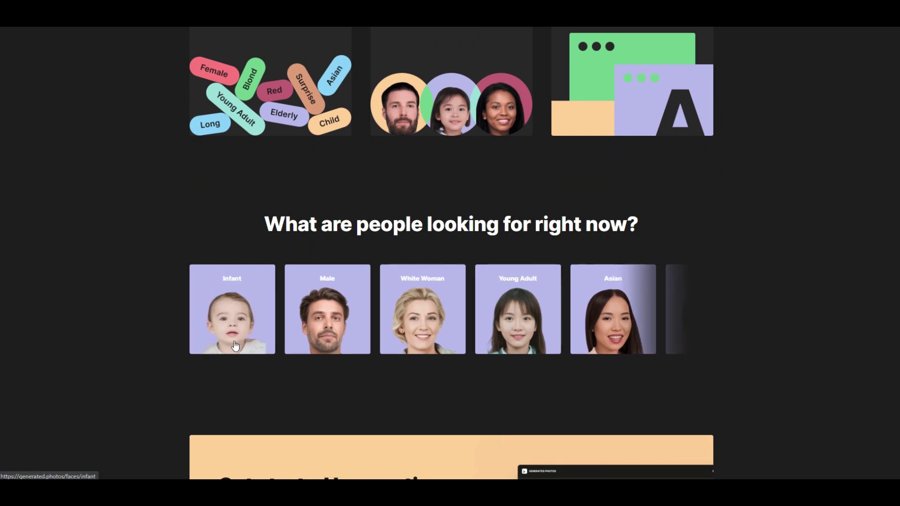
{"action": "scroll", "coordinate": [229, 336], "scroll_direction": "down", "scroll_amount": 1}
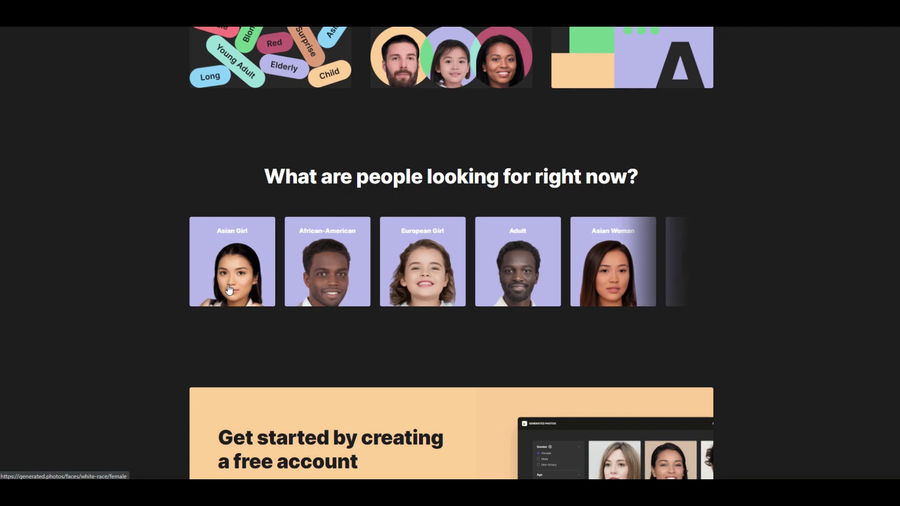
{"action": "scroll", "coordinate": [230, 290], "scroll_direction": "down", "scroll_amount": 2}
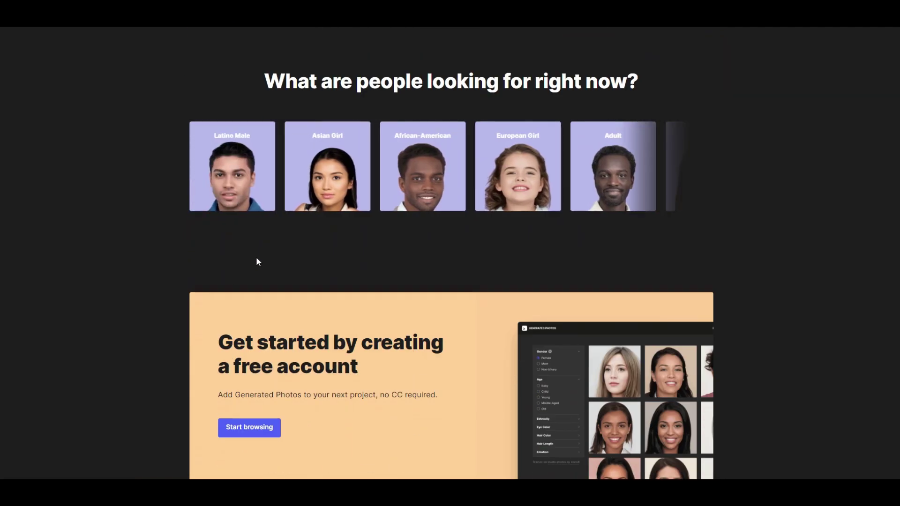
{"action": "scroll", "coordinate": [277, 235], "scroll_direction": "down", "scroll_amount": 2}
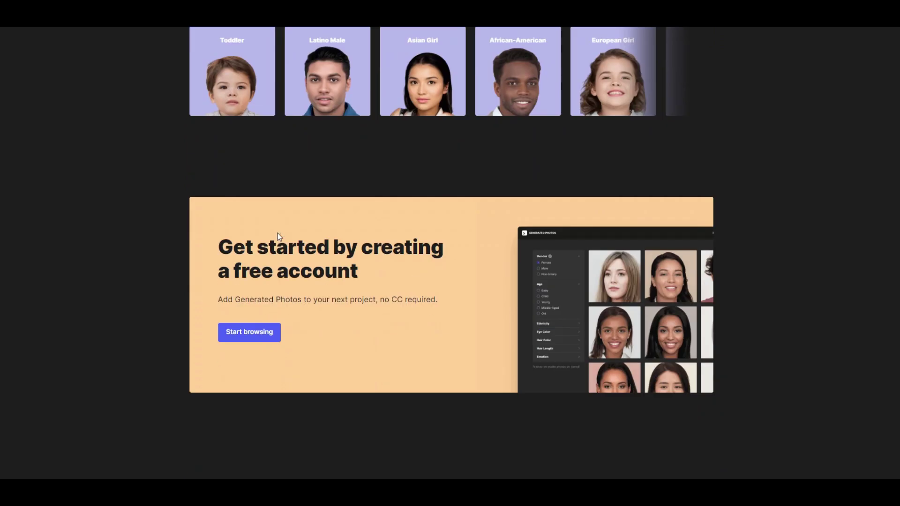
{"action": "scroll", "coordinate": [278, 236], "scroll_direction": "down", "scroll_amount": 4}
{"action": "scroll", "coordinate": [276, 237], "scroll_direction": "down", "scroll_amount": 3}
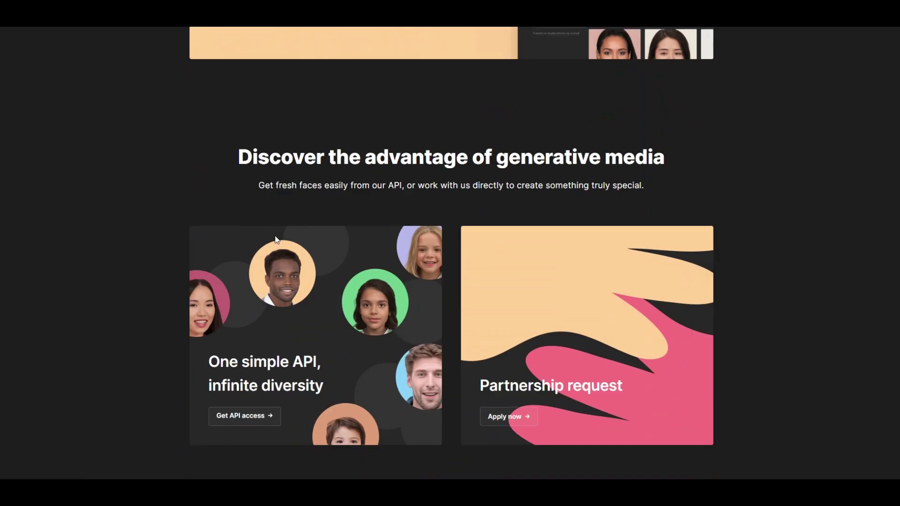
{"action": "scroll", "coordinate": [272, 238], "scroll_direction": "up", "scroll_amount": 15}
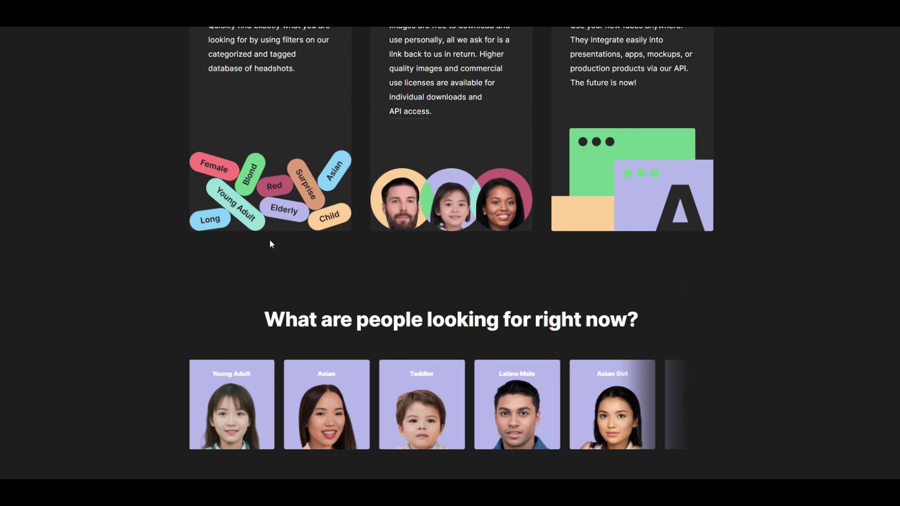
{"action": "scroll", "coordinate": [268, 248], "scroll_direction": "up", "scroll_amount": 10}
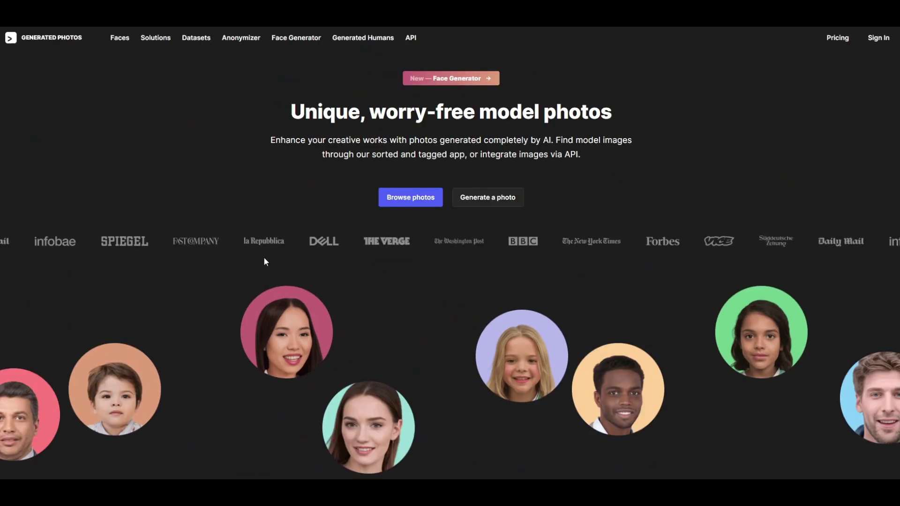
- Open the Face Generator page from the home page and look through its introduction
{"action": "left_click", "coordinate": [446, 81]}
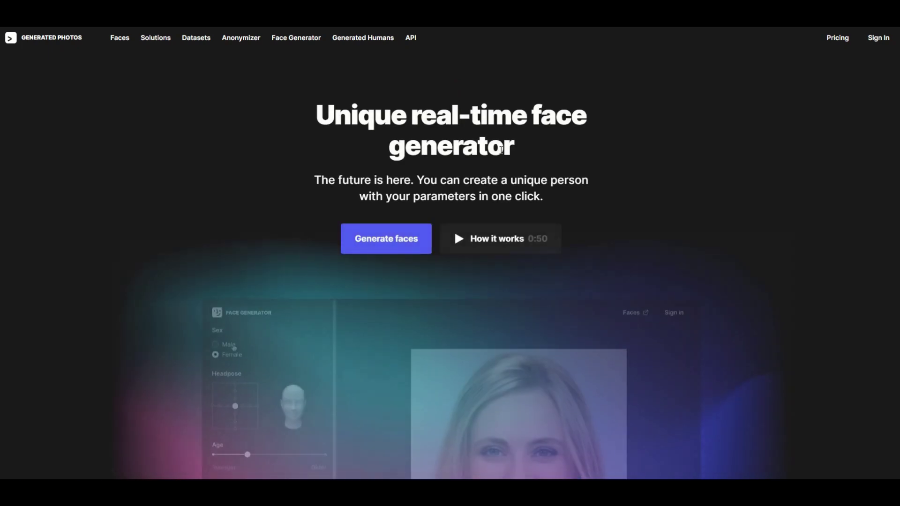
{"action": "scroll", "coordinate": [501, 151], "scroll_direction": "down", "scroll_amount": 2}
{"action": "scroll", "coordinate": [591, 134], "scroll_direction": "down", "scroll_amount": 3}
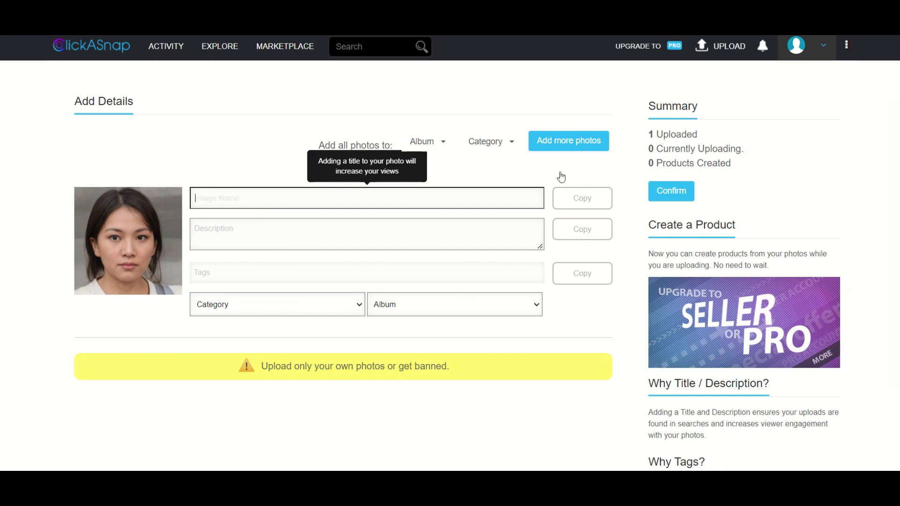
- Title the uploaded ClickASnap portrait "solo l'uno per cento le persone può leggere, questo testo scritto sul suo viso"
{"action": "type", "text": "solo l'uno per cento le persone può leggere, questo testo scritto sul suo viso"}
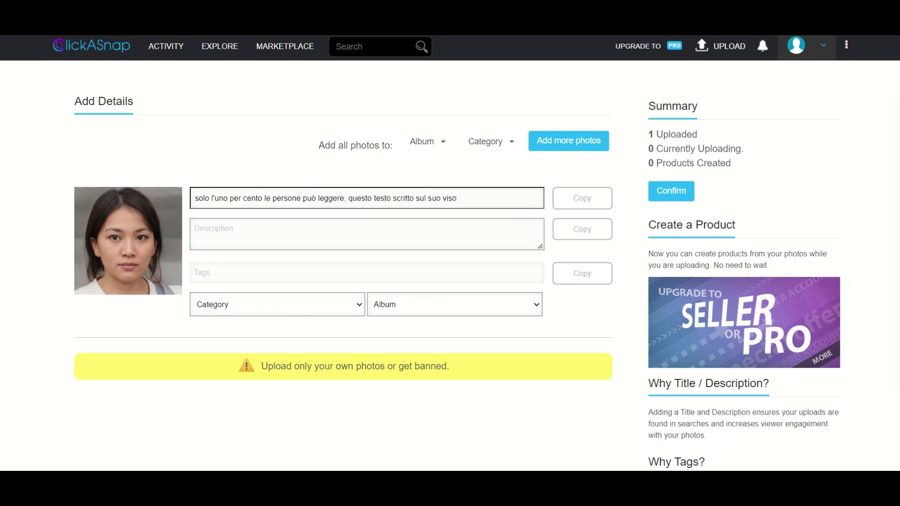
- Add the description "è una sfida divertente per aiutarti a scoprire se sei o meno nell'uno per cento delle persone nel mondo"
{"action": "left_click", "coordinate": [321, 224]}
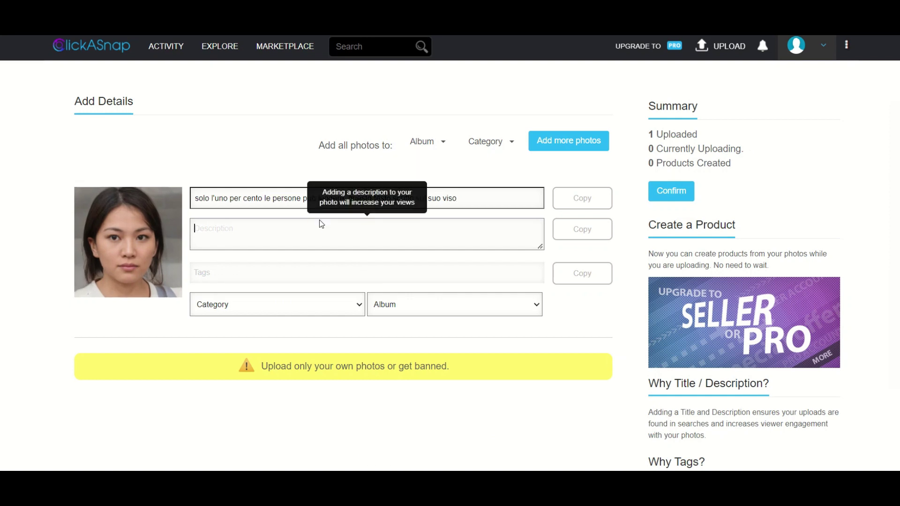
{"action": "type", "text": "è una sfida divertente per aiutarti a scoprire se sei o meno nell'uno per cento delle persone nel mondo"}
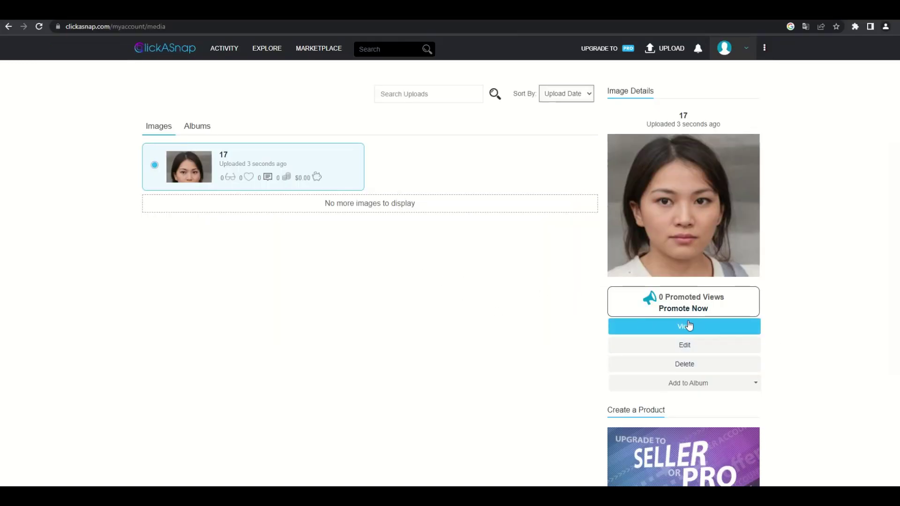
- View the uploaded image 17 on its own page and copy the page's web address
{"action": "left_click", "coordinate": [687, 327]}
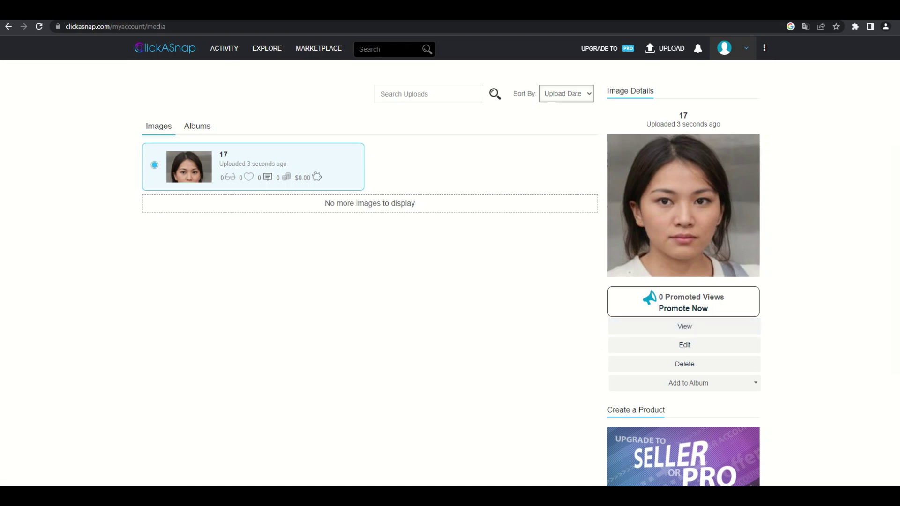
{"action": "scroll", "coordinate": [516, 200], "scroll_direction": "down", "scroll_amount": 2}
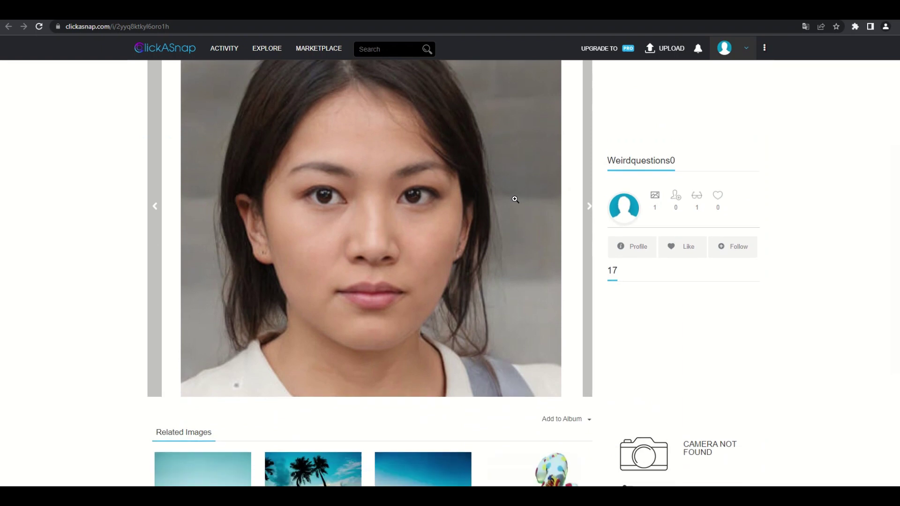
{"action": "scroll", "coordinate": [515, 199], "scroll_direction": "up", "scroll_amount": 2}
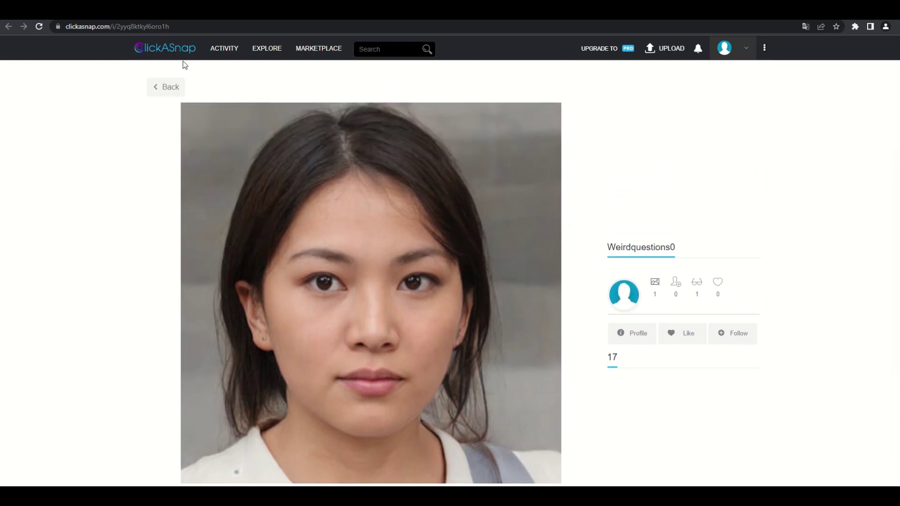
{"action": "left_click", "coordinate": [114, 29]}
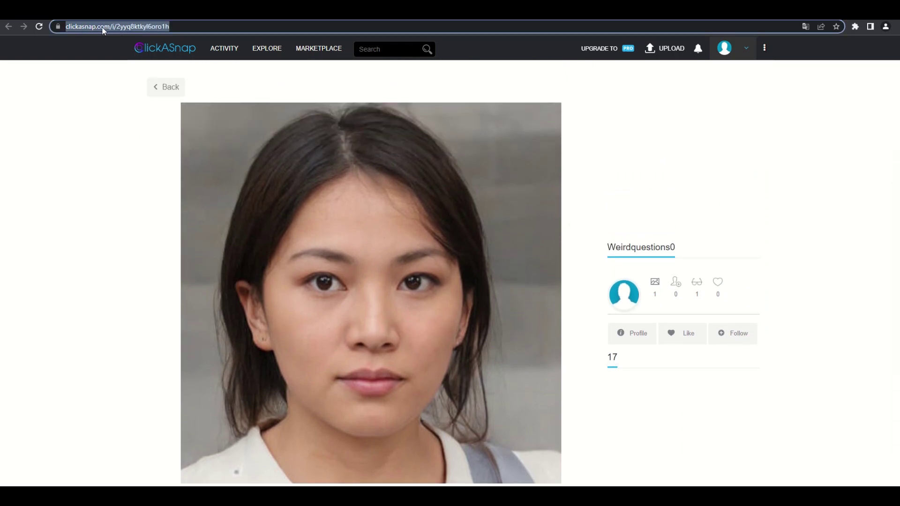
{"action": "right_click", "coordinate": [114, 27]}
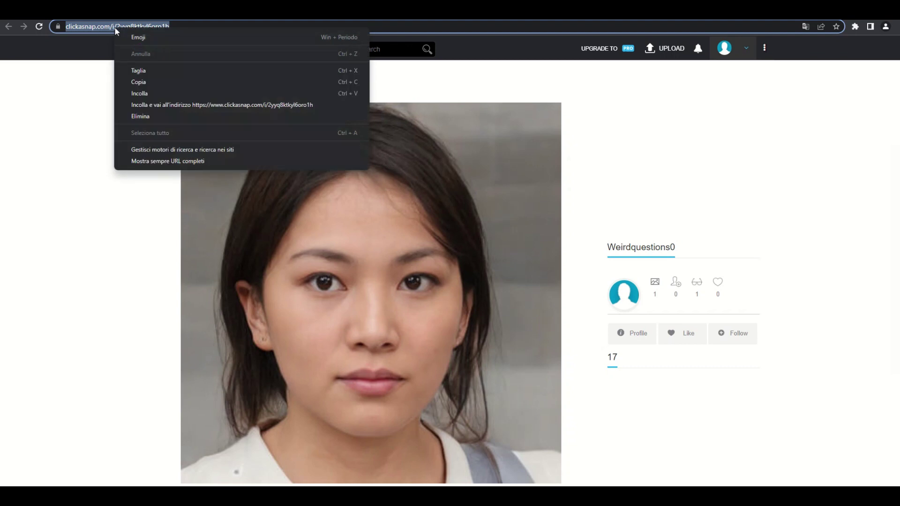
{"action": "left_click", "coordinate": [150, 82]}
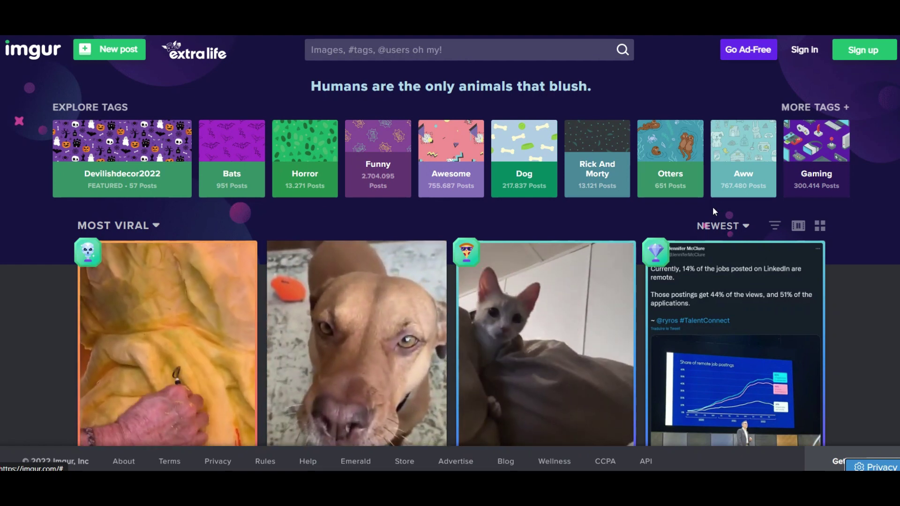
- Look over the Imgur home page's viral posts and open the account registration
{"action": "scroll", "coordinate": [713, 206], "scroll_direction": "down", "scroll_amount": 8}
{"action": "scroll", "coordinate": [713, 207], "scroll_direction": "up", "scroll_amount": 8}
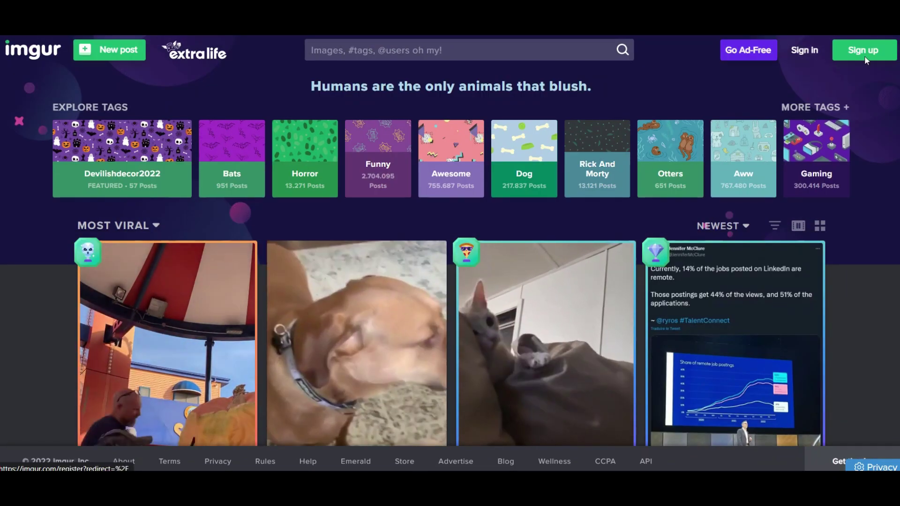
{"action": "left_click", "coordinate": [865, 55]}
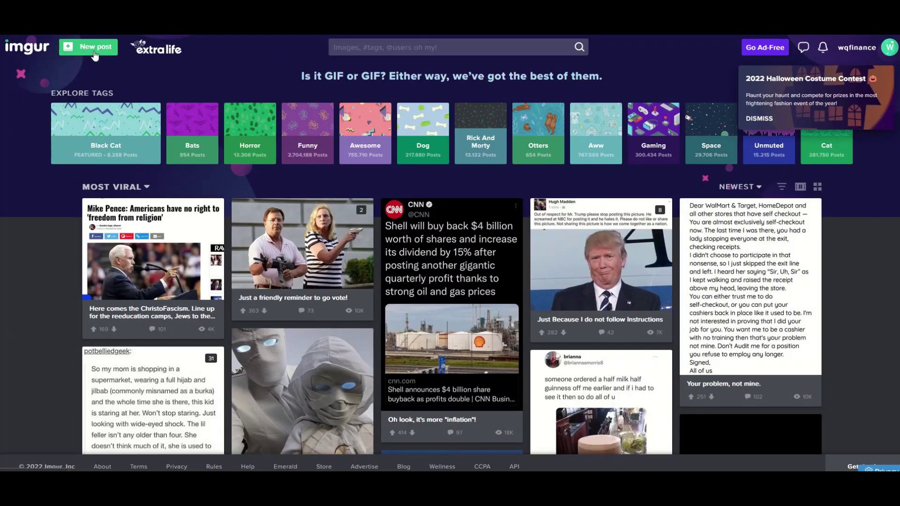
{"action": "left_click", "coordinate": [94, 48]}
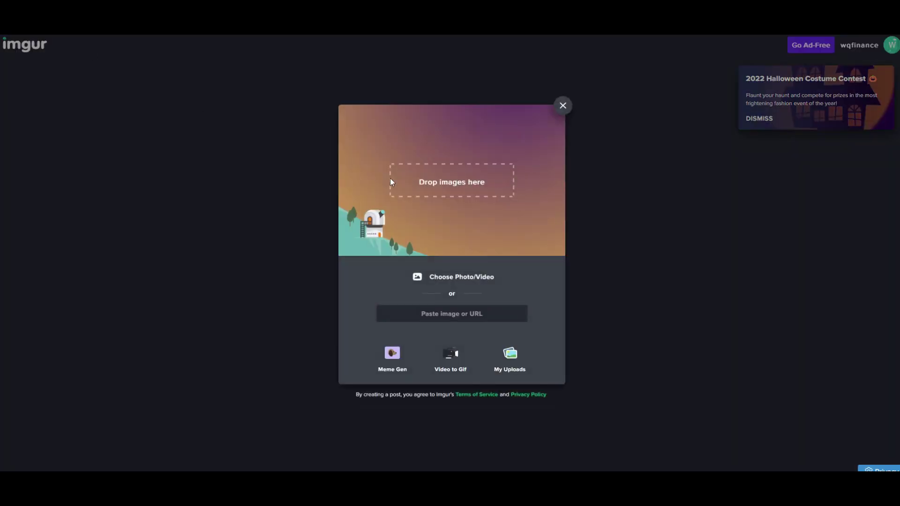
{"action": "left_click_drag", "start_coordinate": [664, 428], "coordinate": [580, 221]}
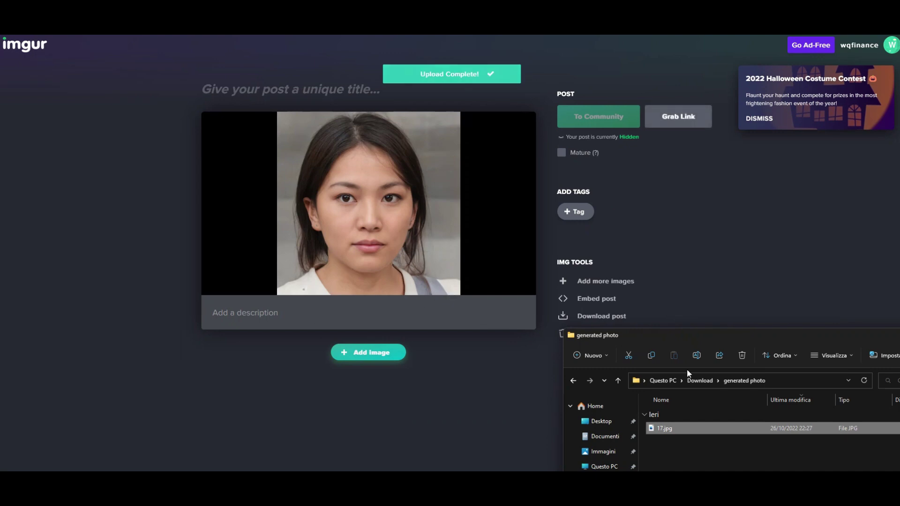
{"action": "left_click_drag", "start_coordinate": [669, 336], "coordinate": [481, 396]}
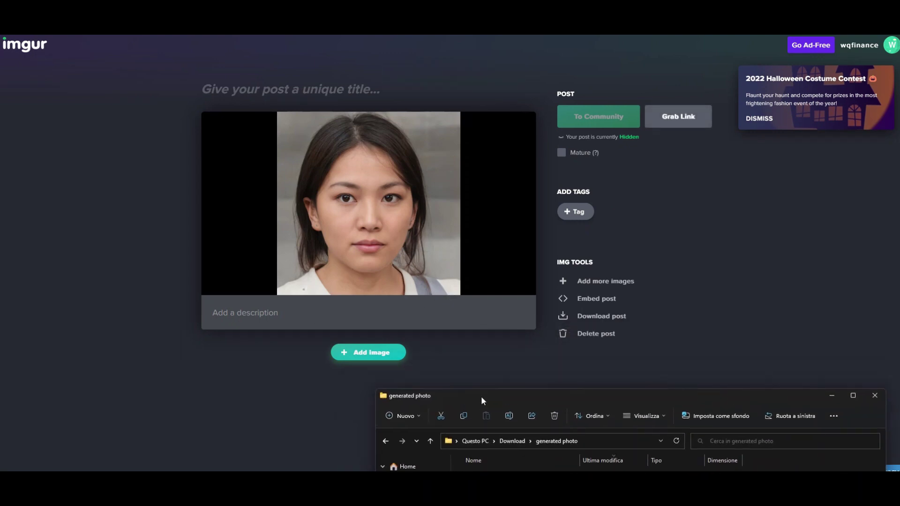
{"action": "left_click", "coordinate": [870, 399]}
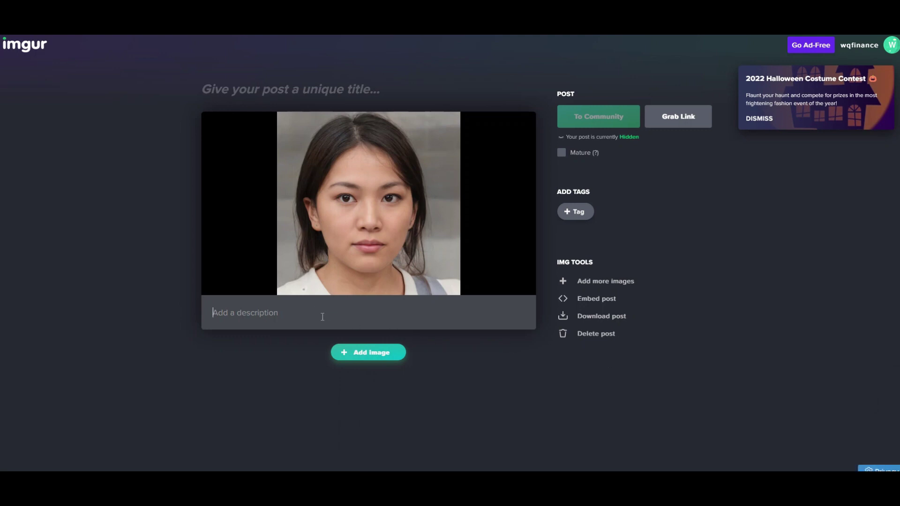
{"action": "right_click", "coordinate": [403, 317]}
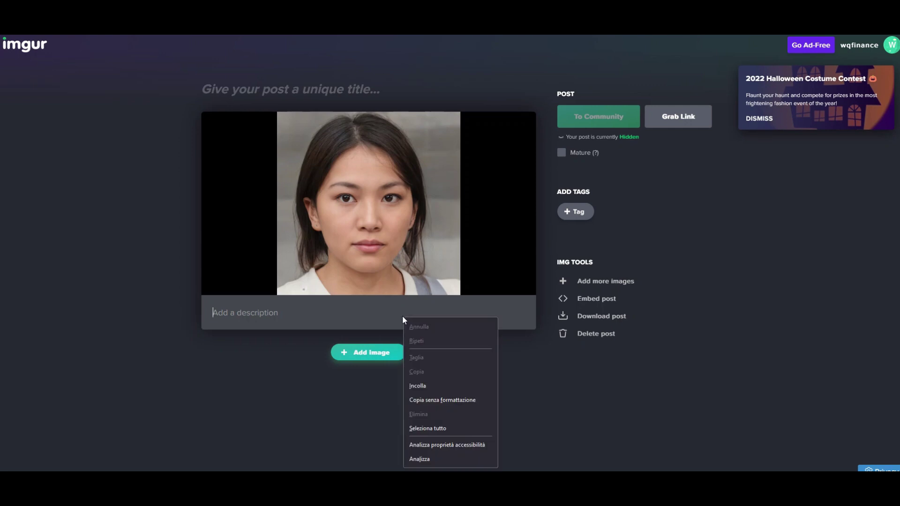
{"action": "left_click", "coordinate": [436, 384]}
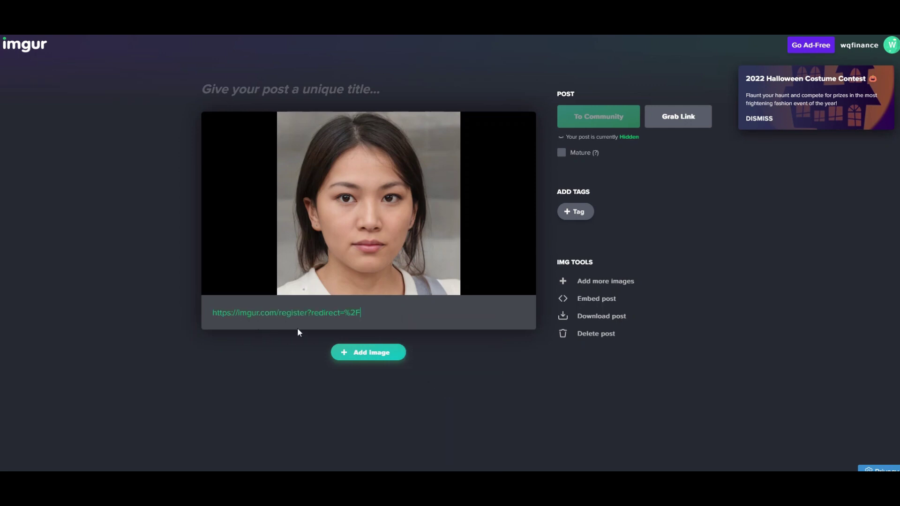